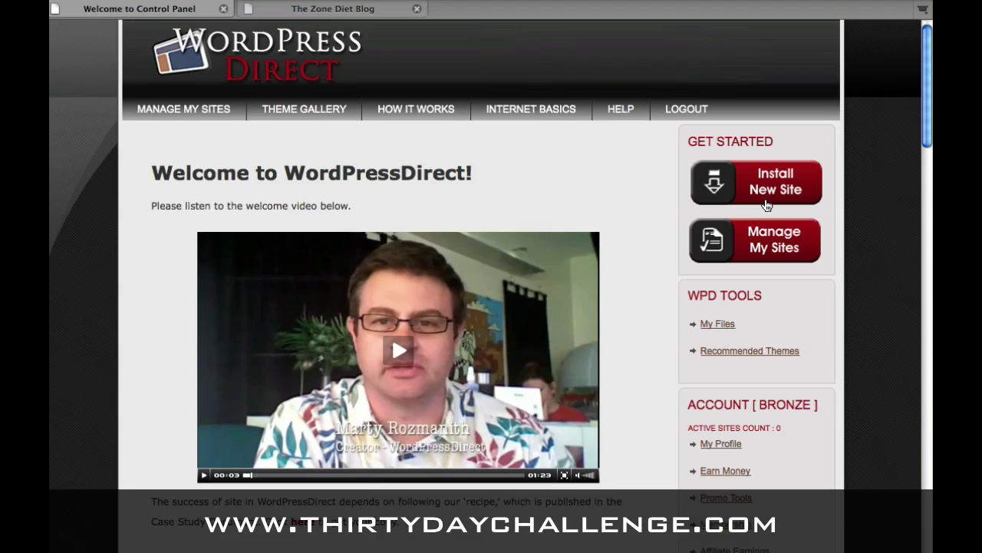
# - Open the new-website theme gallery and show themes tagged Widget ready
pyautogui.click(767, 206)
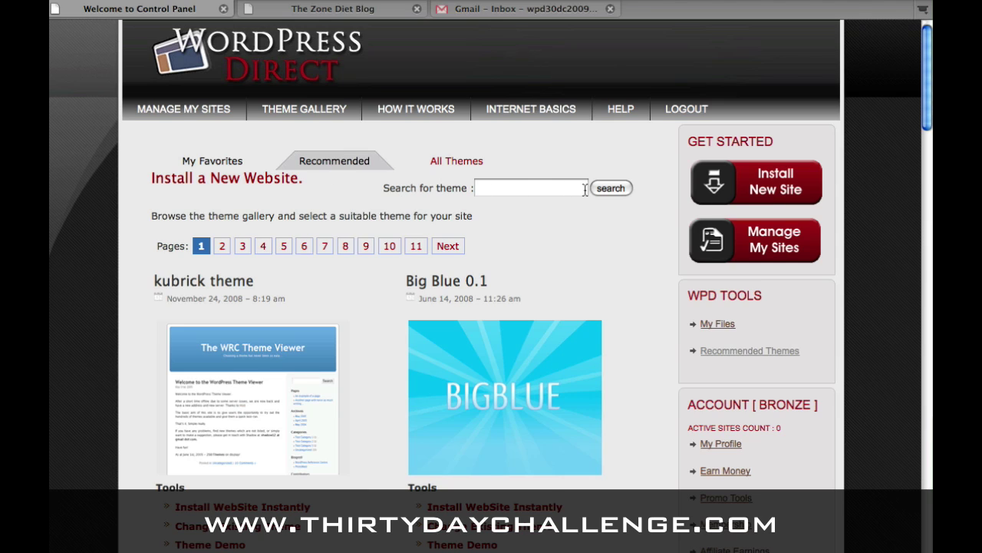
pyautogui.moveTo(925, 65); pyautogui.dragTo(924, 169)
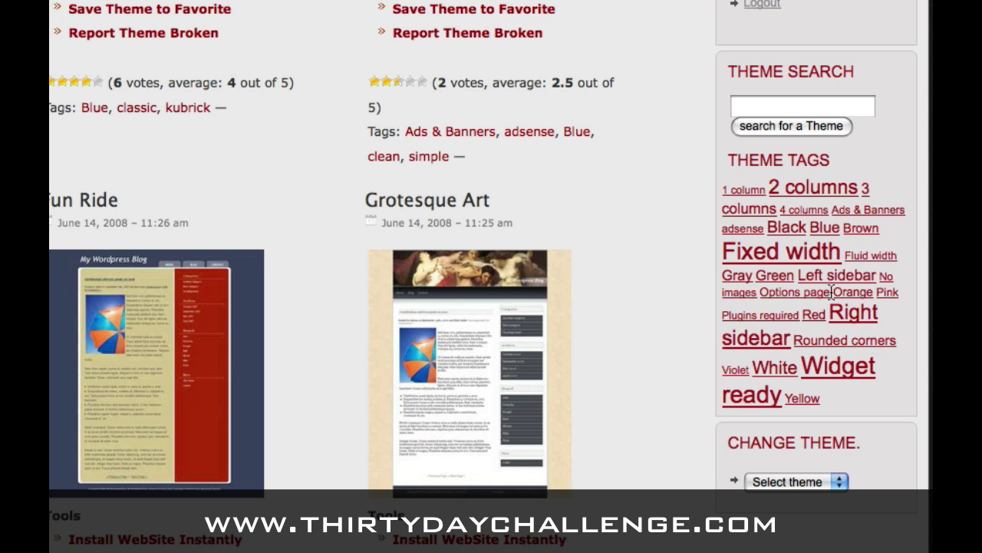
pyautogui.click(848, 366)
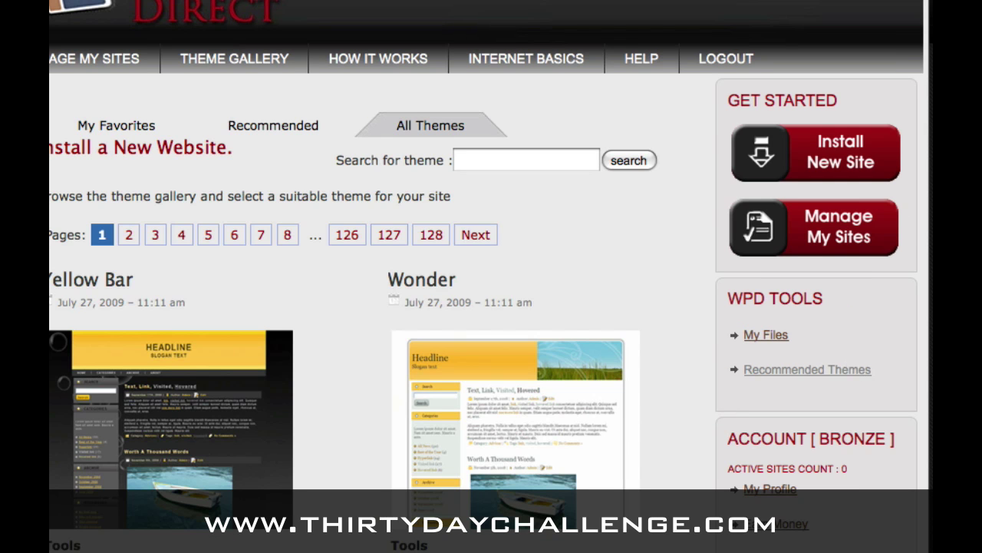
pyautogui.scroll(-15, 484, 277)
pyautogui.scroll(5, 483, 277)
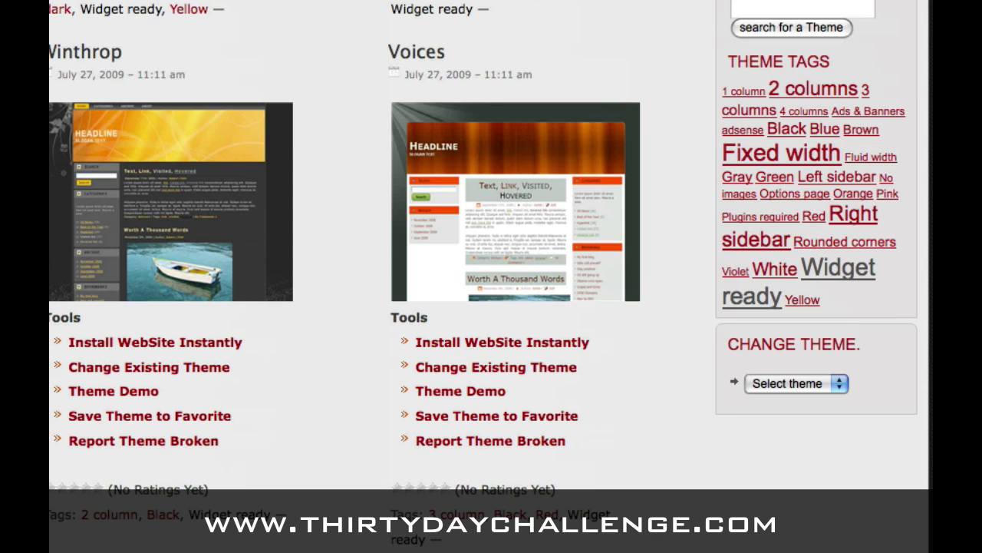
# - Show themes tagged Orange and scroll through the results
pyautogui.click(858, 196)
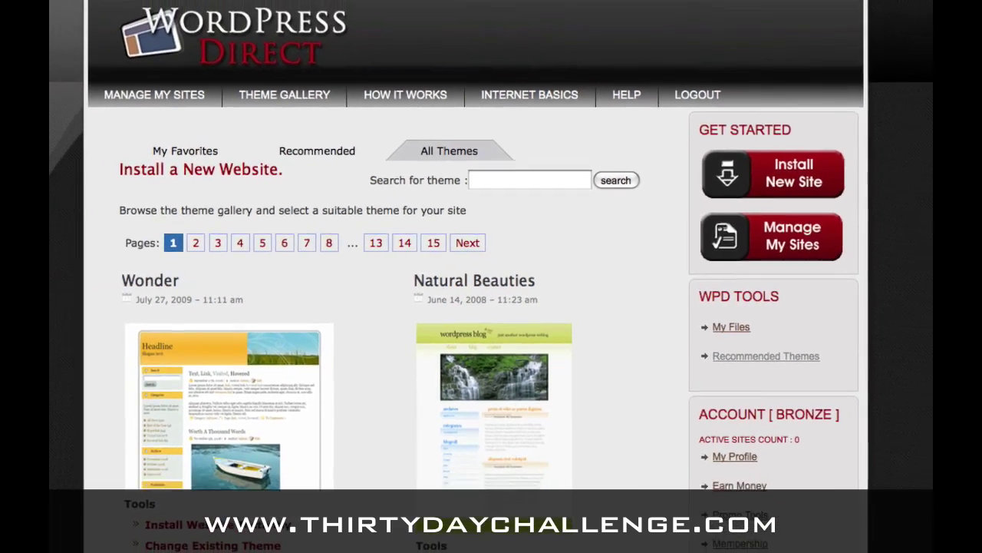
pyautogui.scroll(-10, 959, 154)
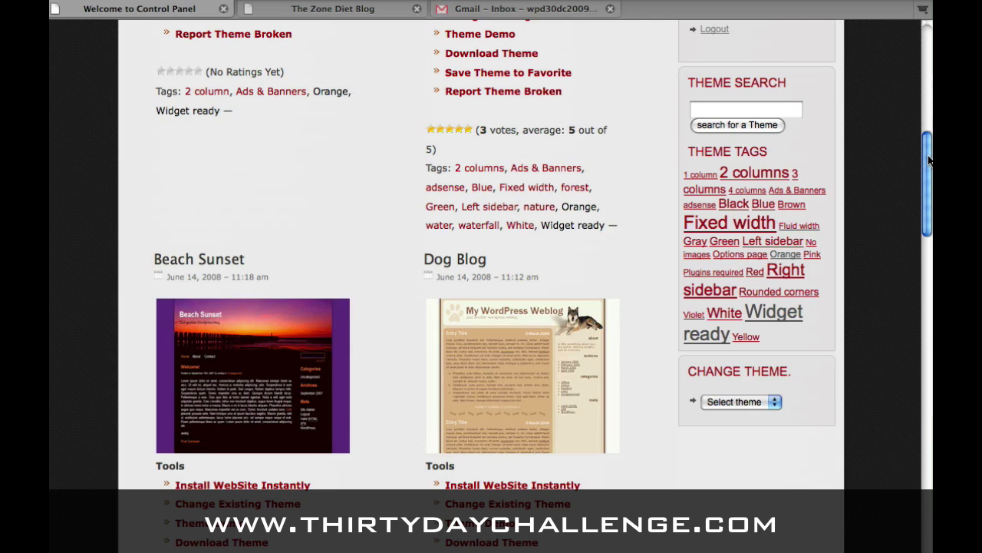
pyautogui.moveTo(929, 159); pyautogui.dragTo(923, 43)
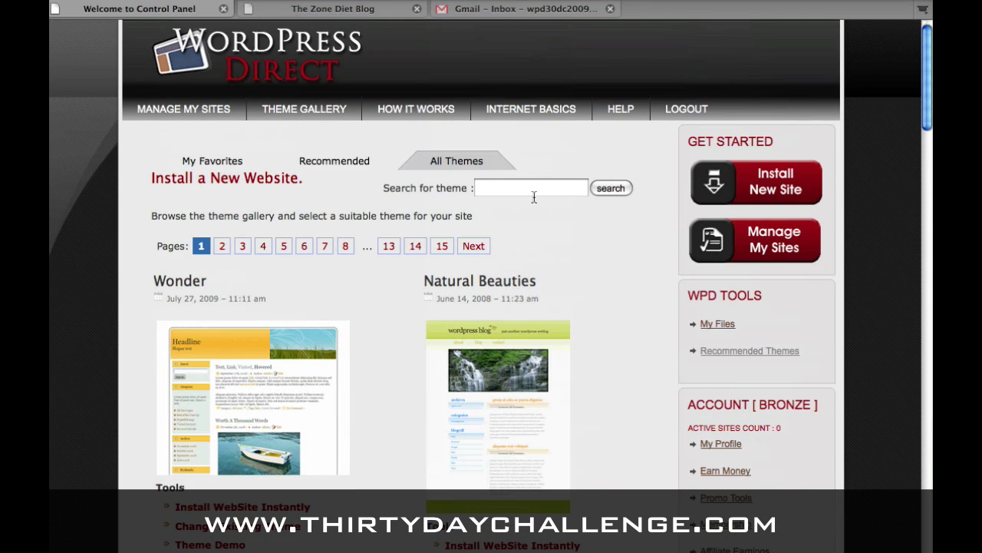
pyautogui.click(537, 189)
# - Search the themes for 'green' and save Modern Green to favorites
pyautogui.write('green')
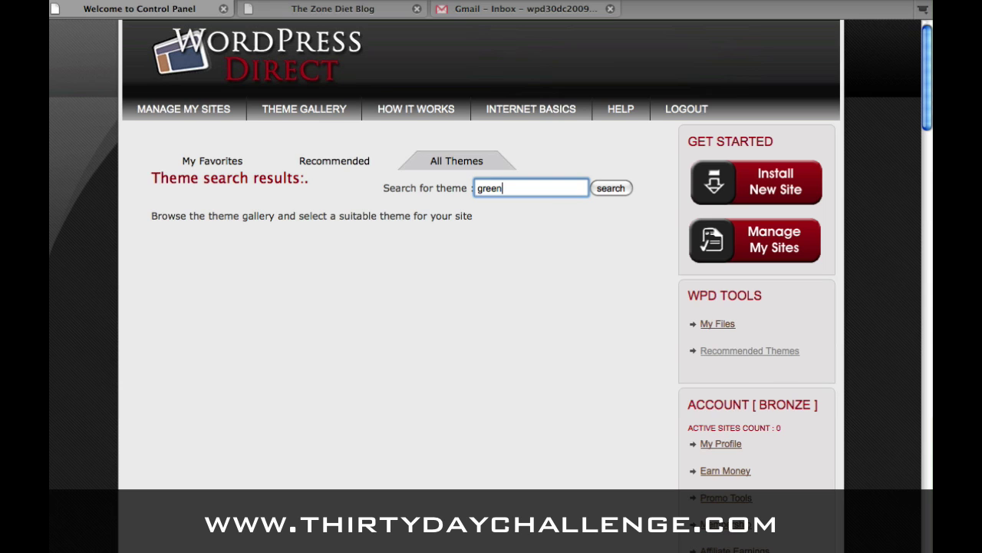
pyautogui.click(606, 187)
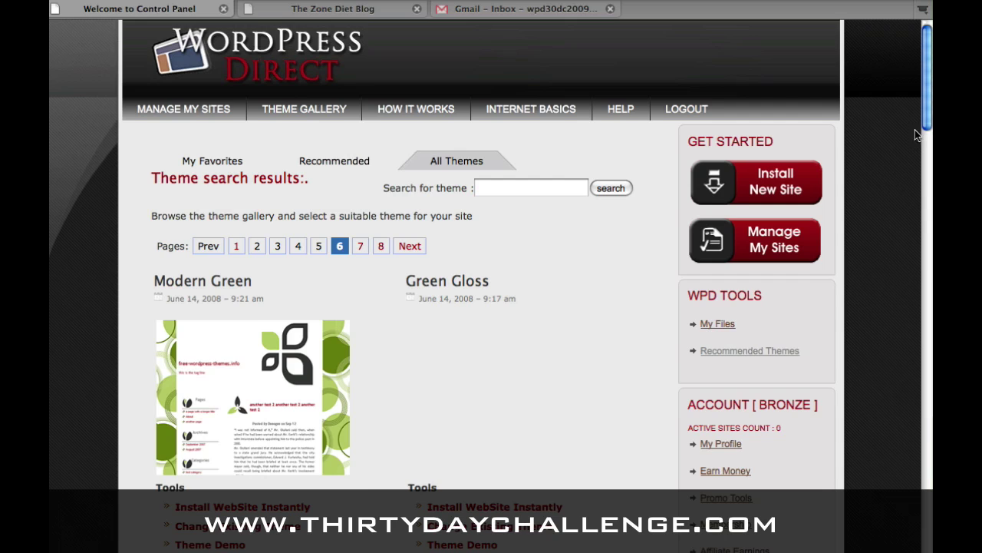
pyautogui.moveTo(928, 103); pyautogui.dragTo(927, 125)
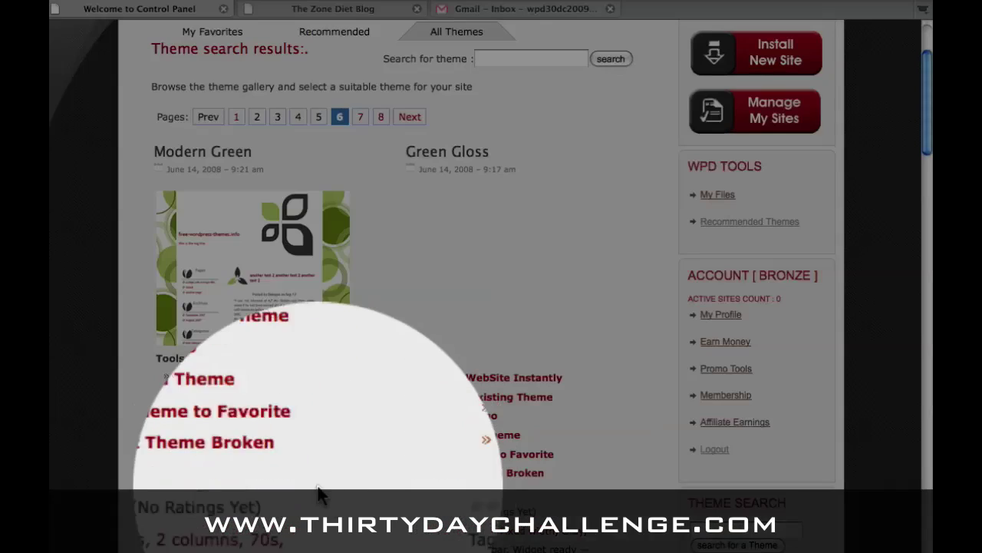
pyautogui.click(273, 462)
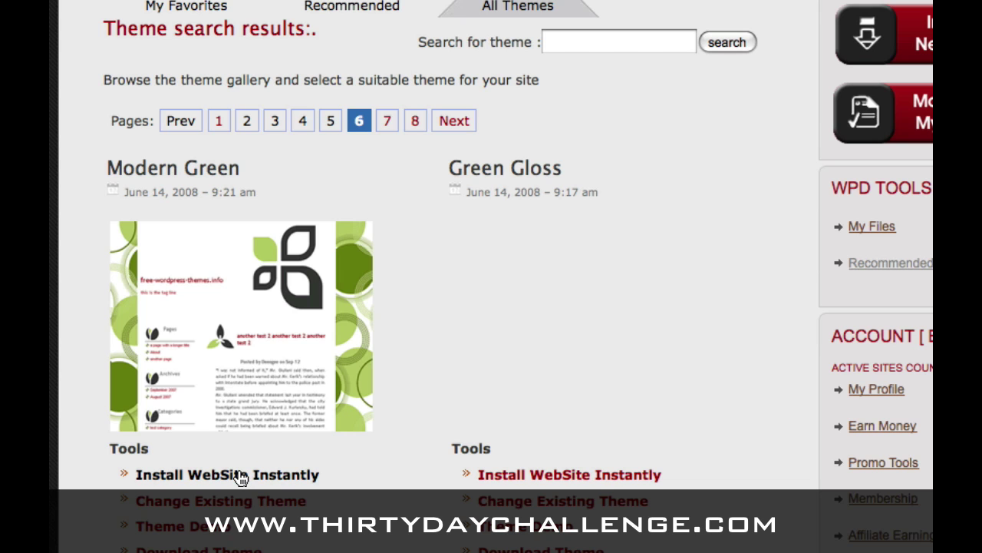
# - Start installing a site with Modern Green, then bring up the TextEdit keyword notes
pyautogui.click(239, 476)
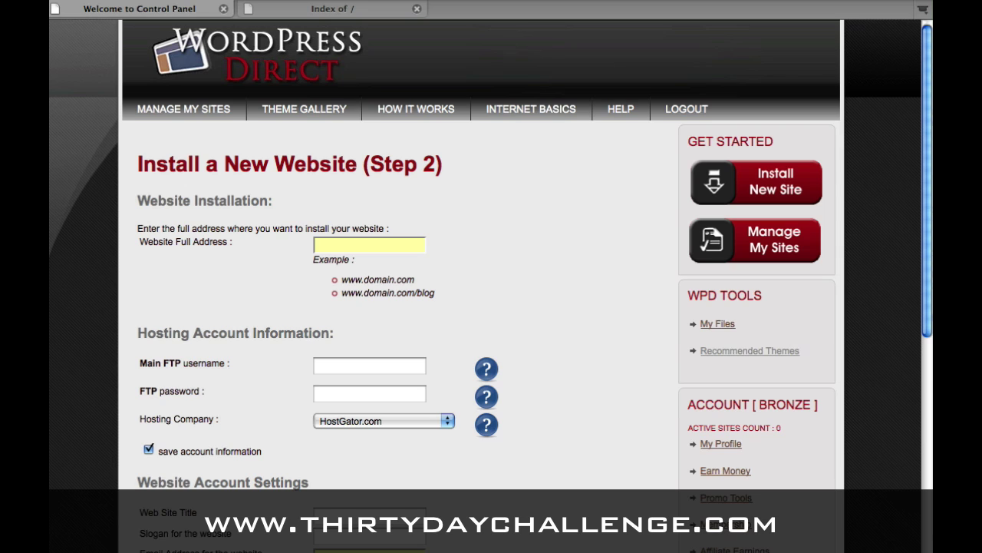
pyautogui.press('super+Tab')
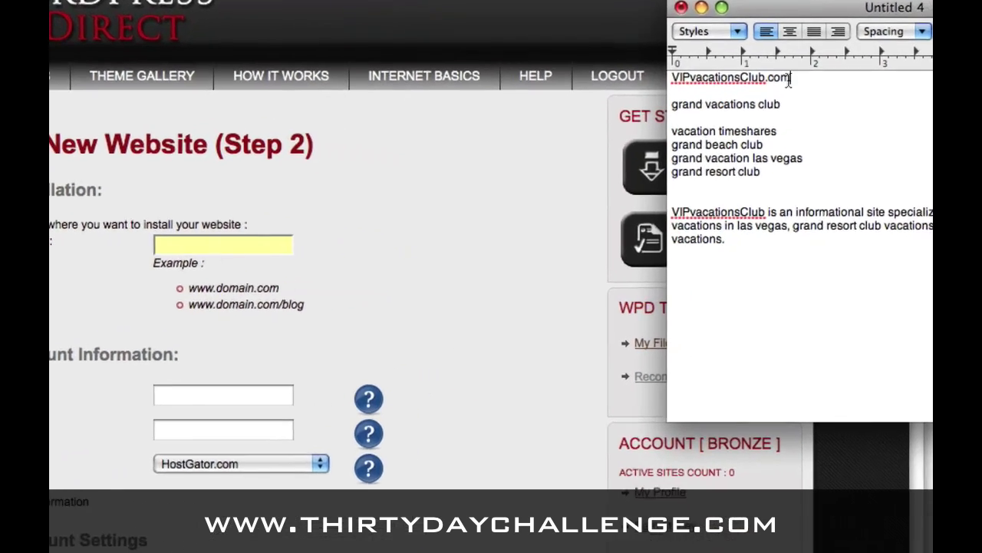
pyautogui.moveTo(826, 110); pyautogui.dragTo(729, 111)
pyautogui.press('super+c')
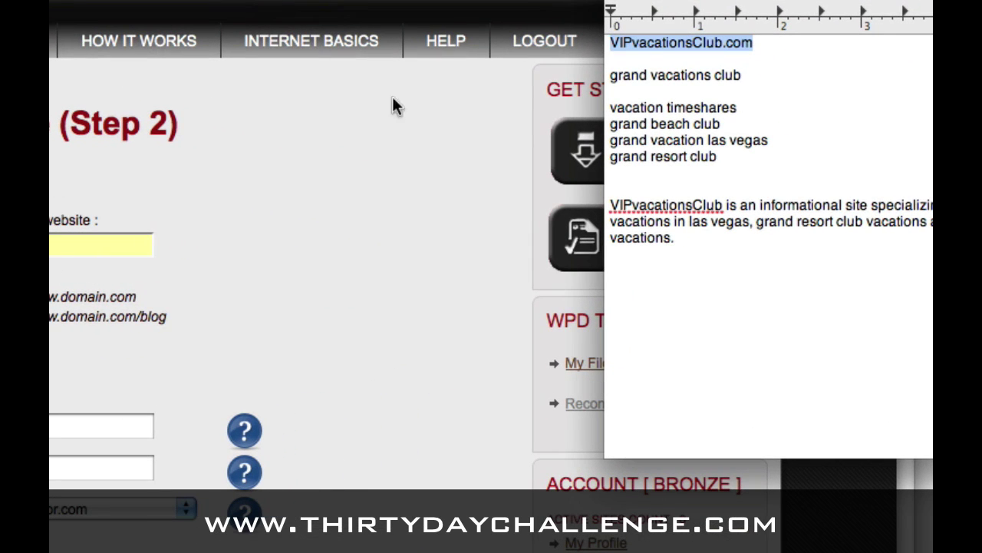
pyautogui.click(98, 244)
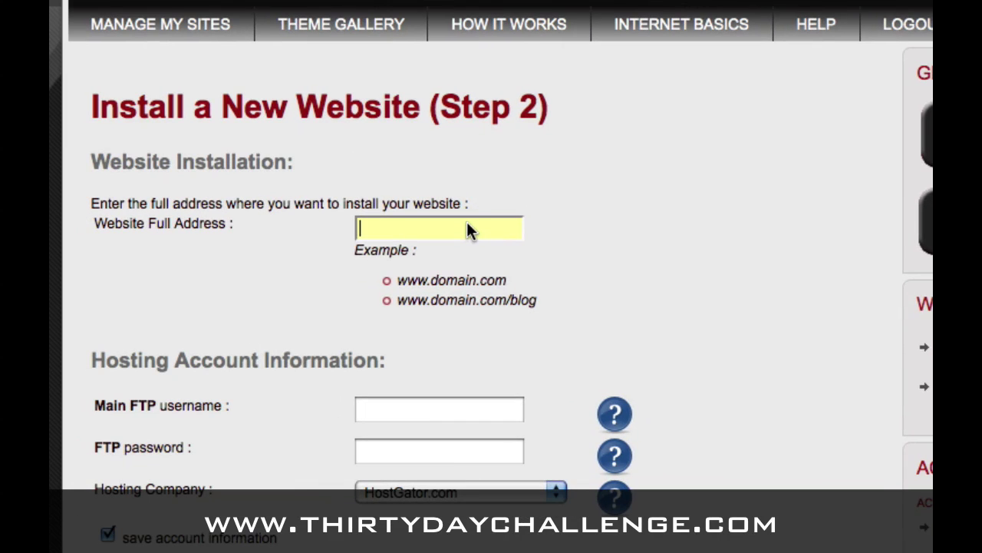
pyautogui.press('super+v')
pyautogui.click(359, 228)
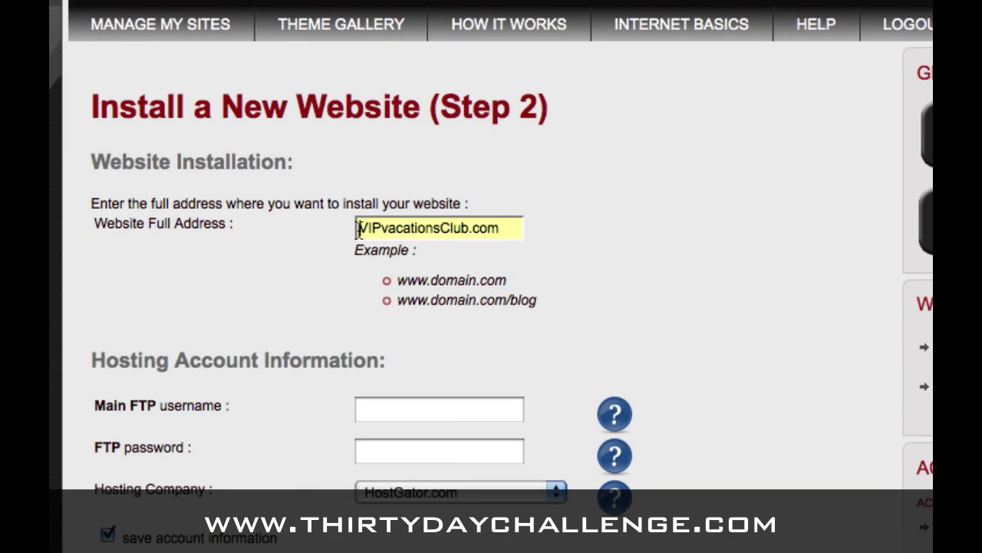
pyautogui.write('www.')
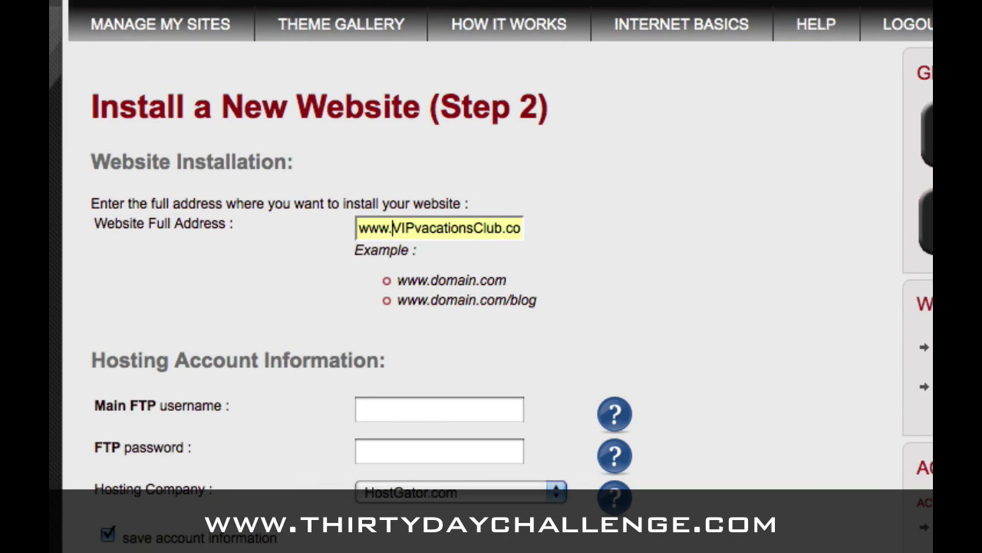
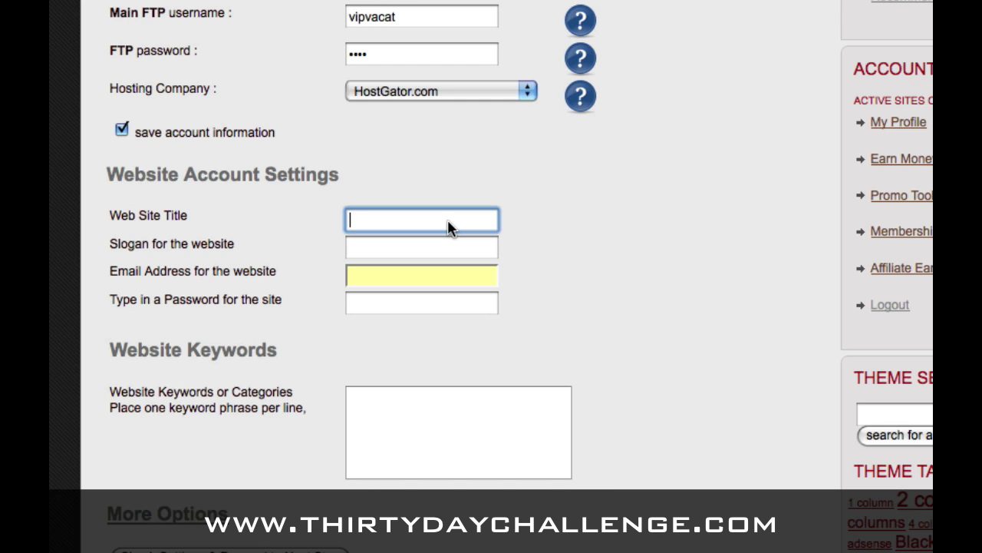
# - Enter title 'Grand Vacations Club', slogan 'Specializing in timely grand vacations club information', and the contact e-mail
pyautogui.write('Grand')
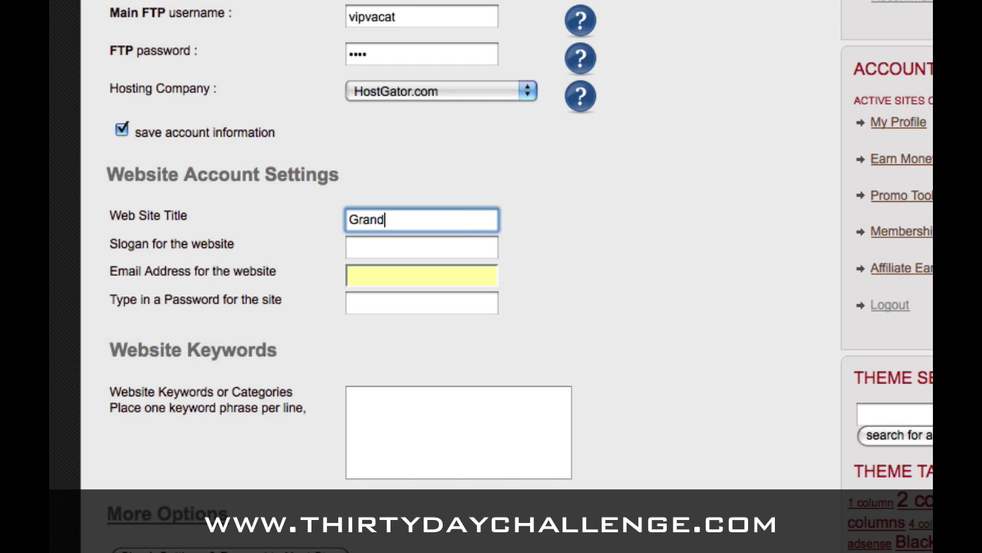
pyautogui.write(' Vacations Club')
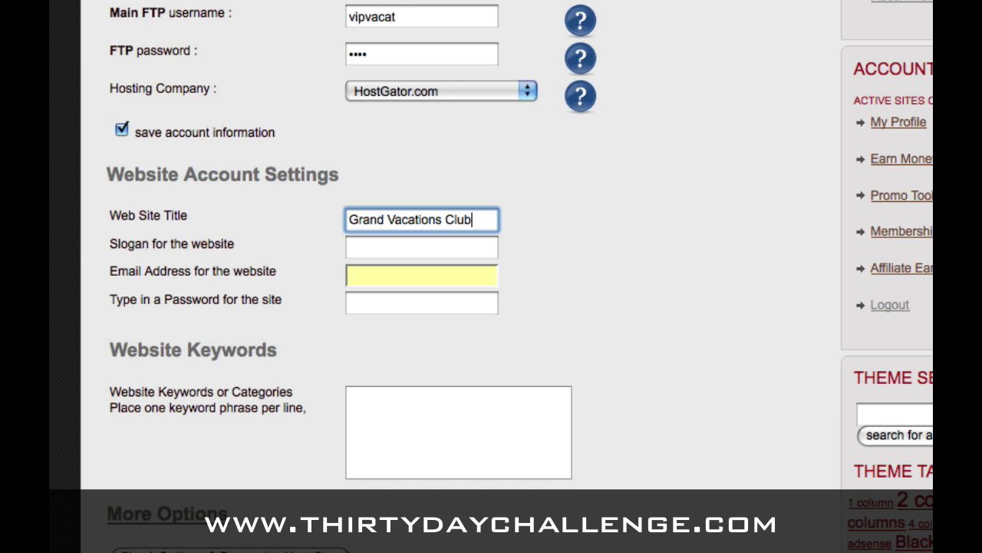
pyautogui.click(442, 248)
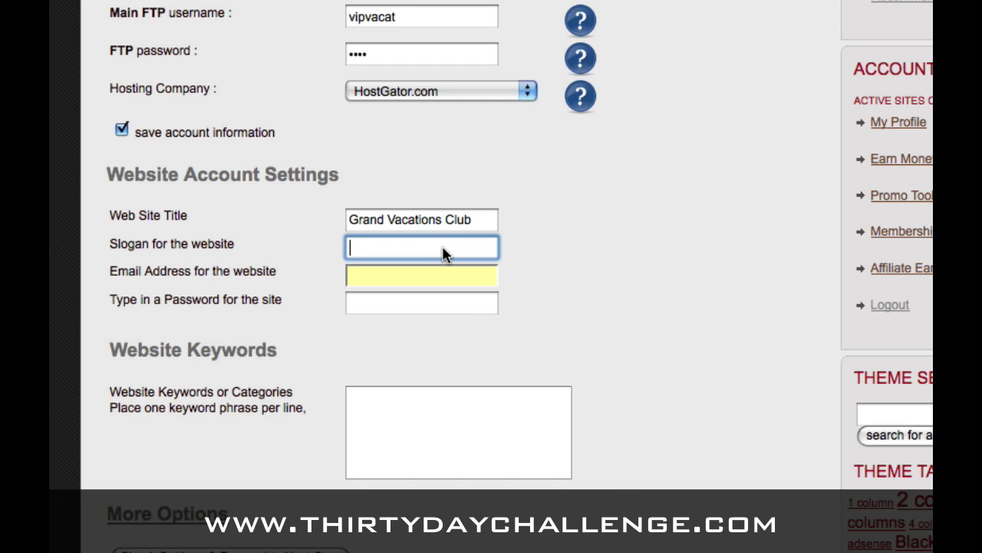
pyautogui.write('Specia')
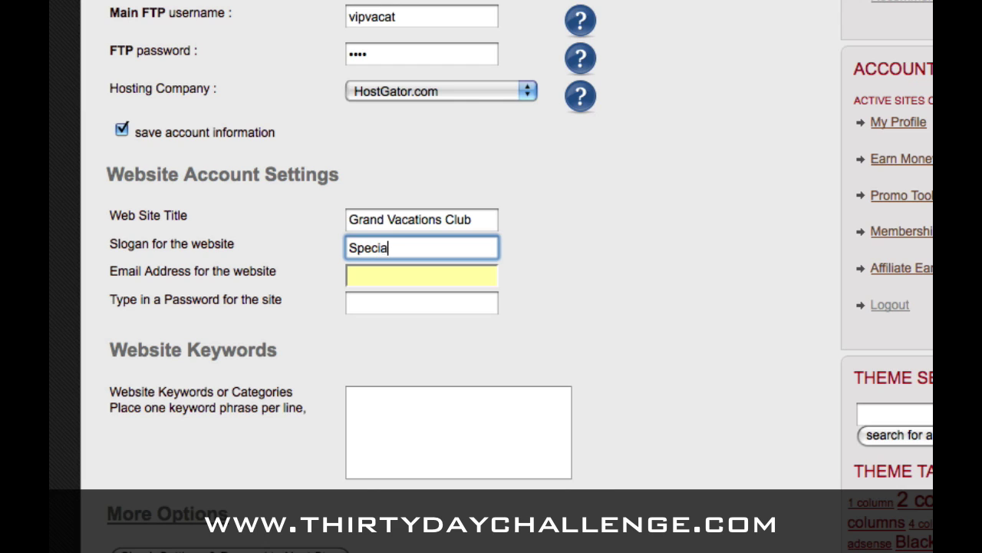
pyautogui.write('linzing in Grand ')
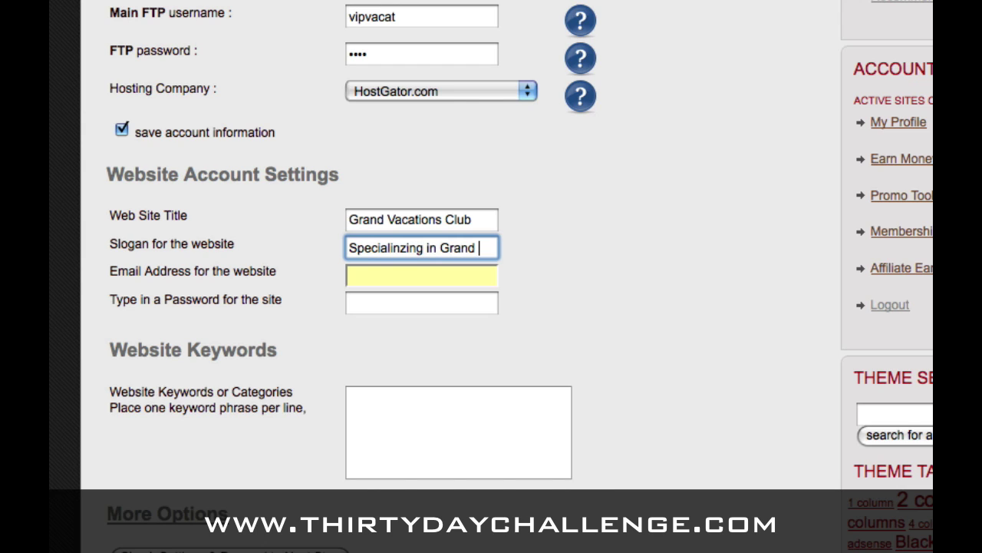
pyautogui.write('Va')
pyautogui.press('BackSpace')
pyautogui.press('BackSpace')
pyautogui.press('BackSpace')
pyautogui.press('BackSpace')
pyautogui.press('BackSpace')
pyautogui.press('BackSpace')
pyautogui.press('BackSpace')
pyautogui.press('BackSpace')
pyautogui.write('grand vaca')
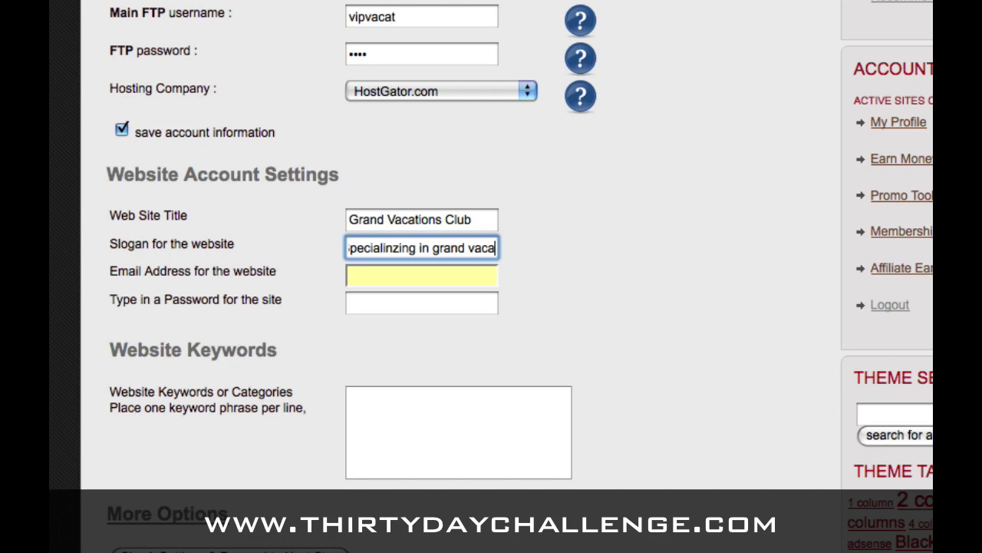
pyautogui.write('tions cl')
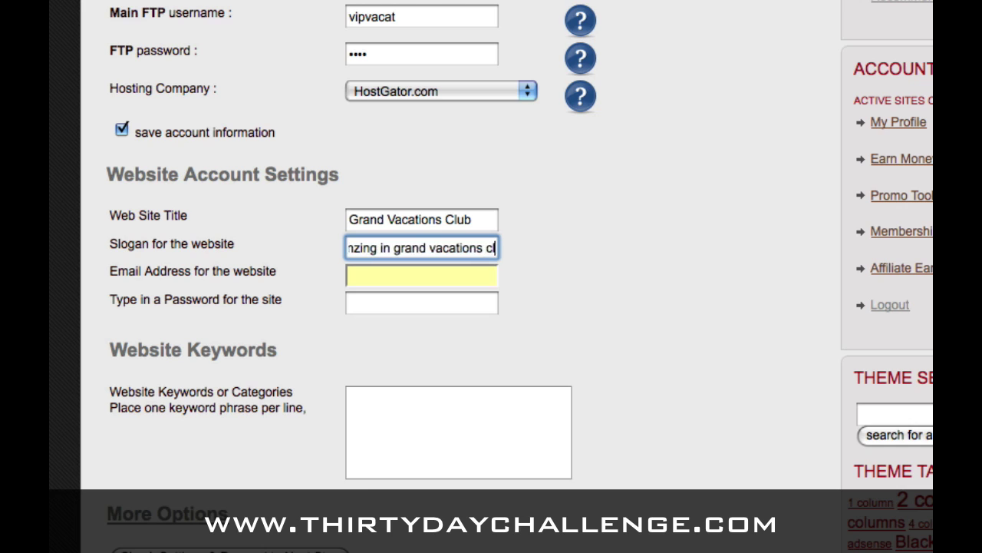
pyautogui.write('ub information')
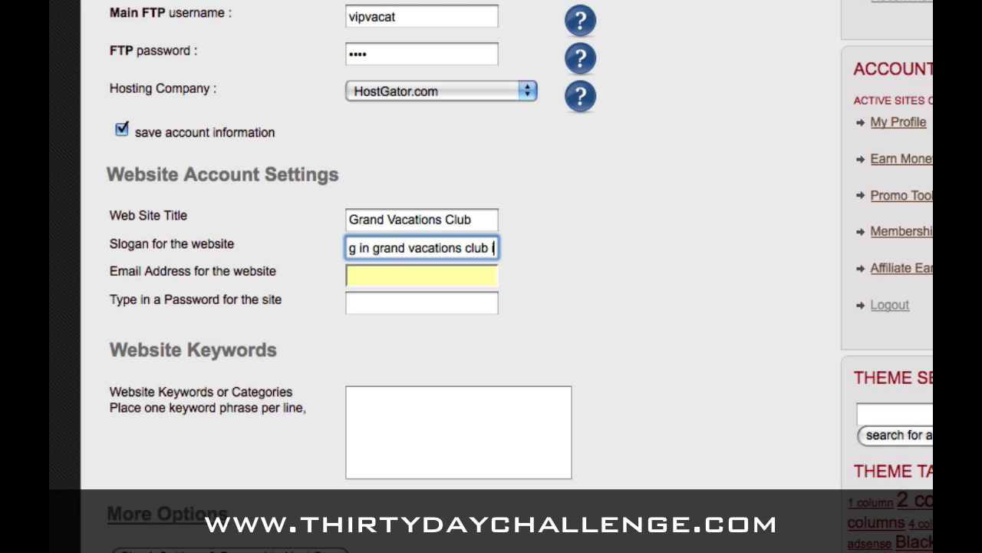
pyautogui.moveTo(416, 251); pyautogui.dragTo(368, 237)
pyautogui.click(440, 249)
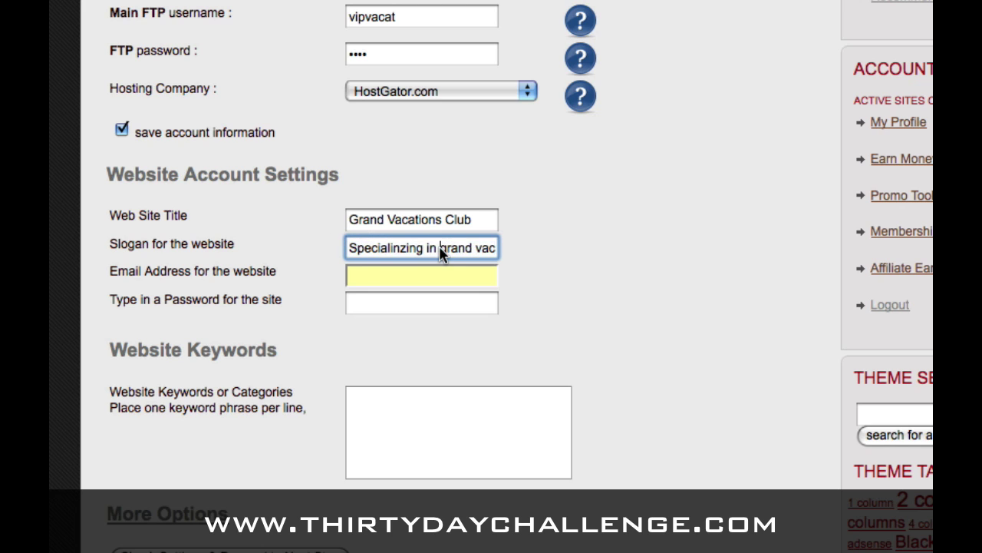
pyautogui.write('timely')
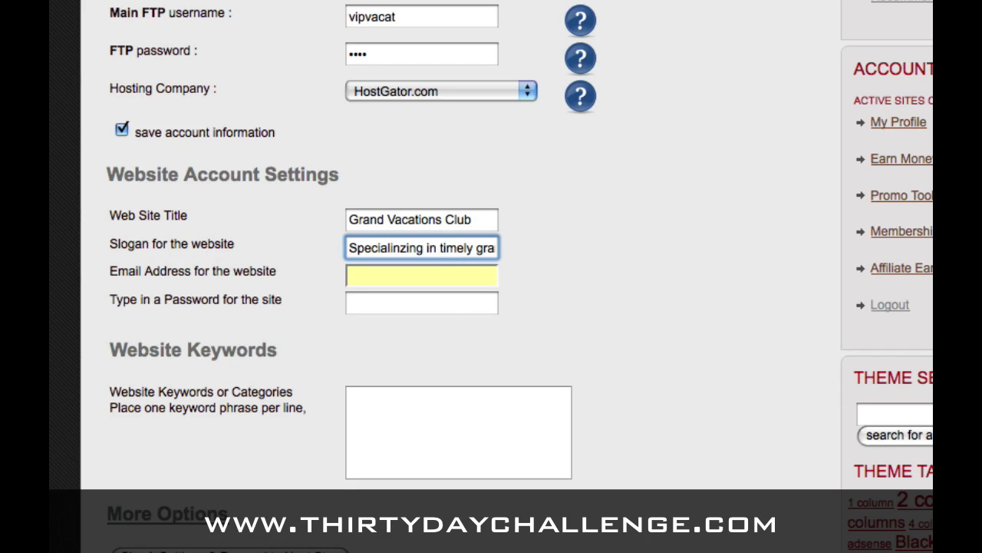
pyautogui.click(439, 274)
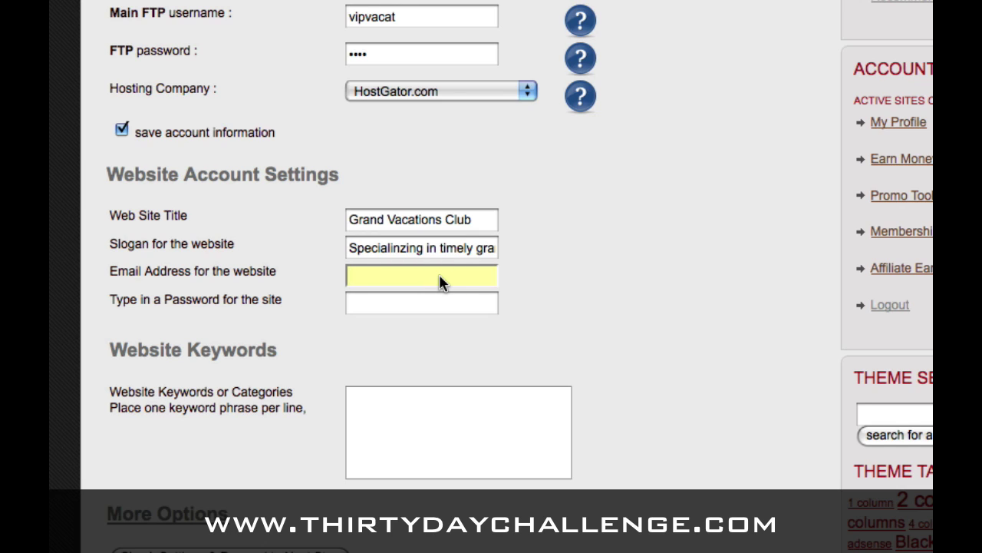
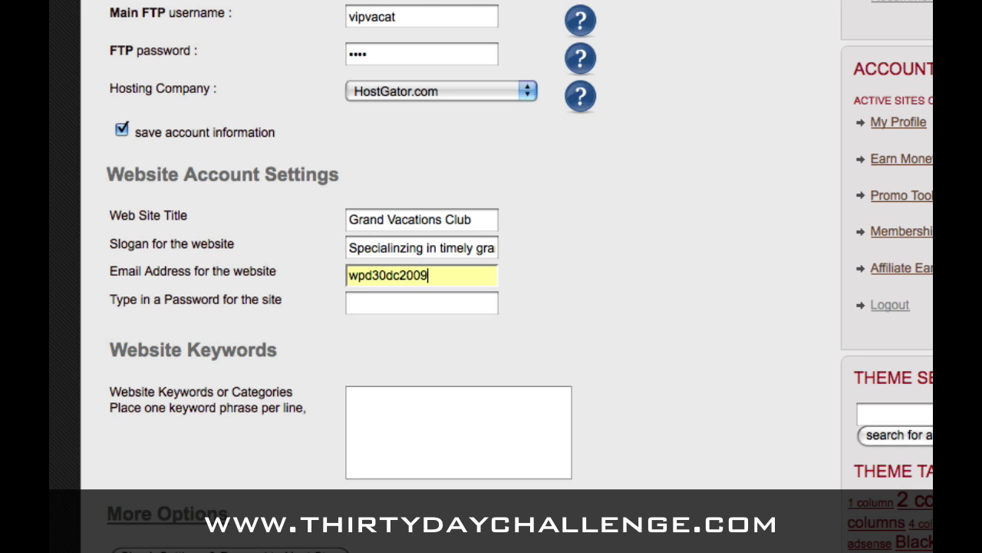
# - Enter the site password and copy the four keyword phrases from the site notes
pyautogui.click(382, 307)
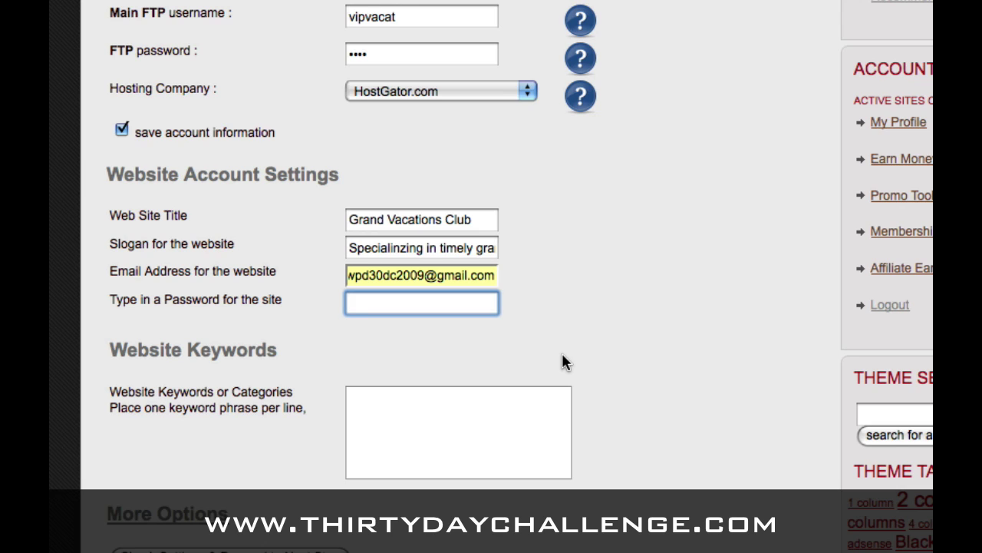
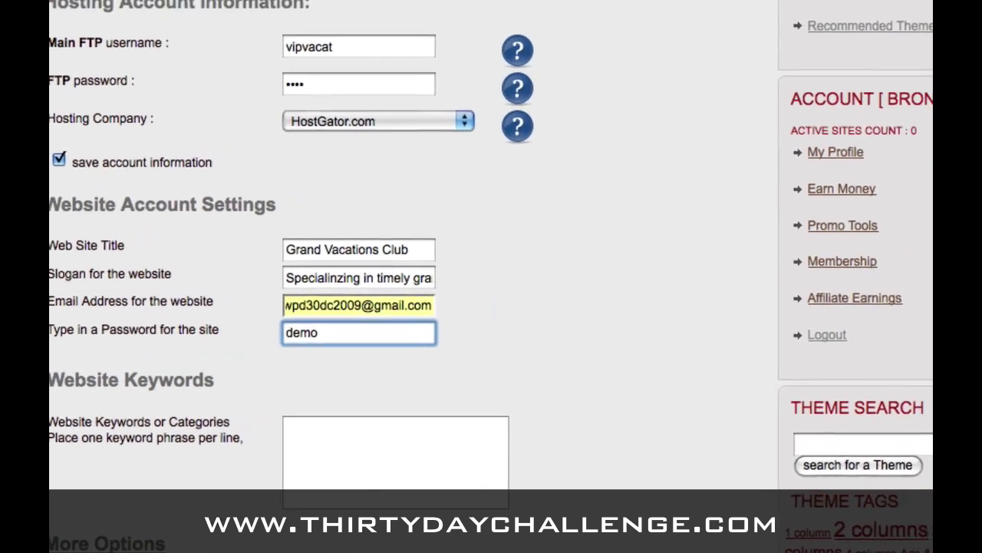
pyautogui.press('super+Tab')
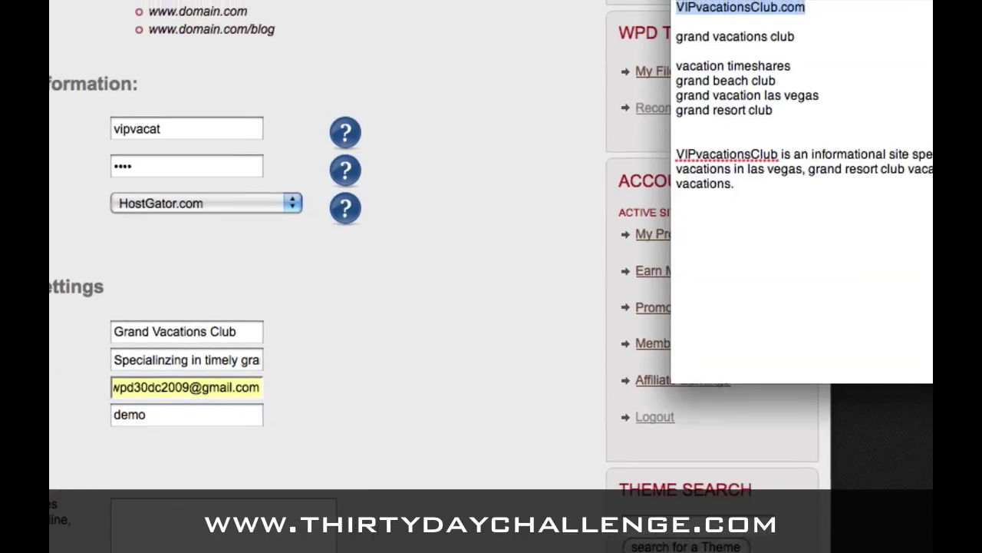
pyautogui.click(781, 114)
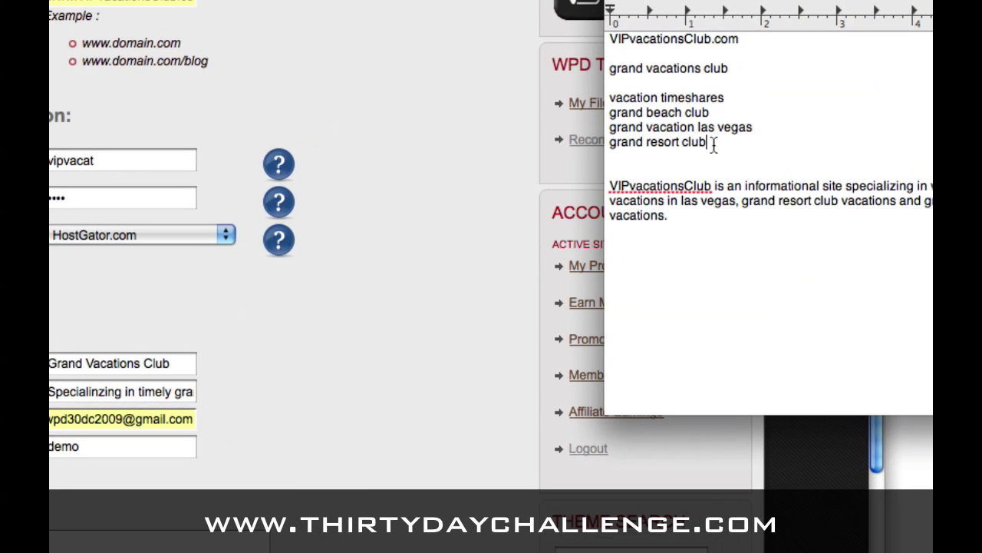
pyautogui.moveTo(707, 142); pyautogui.dragTo(611, 102)
pyautogui.press('super+c')
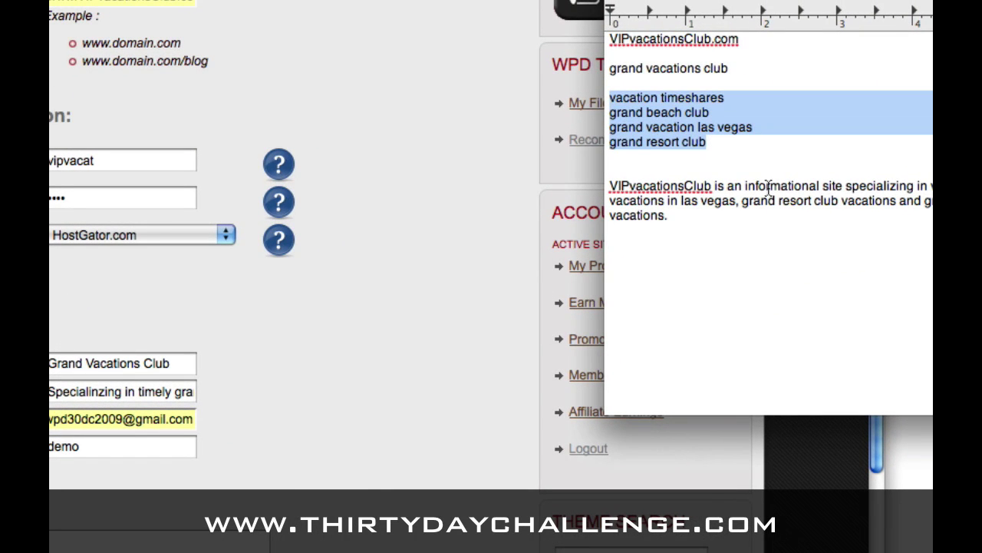
pyautogui.press('super+Tab')
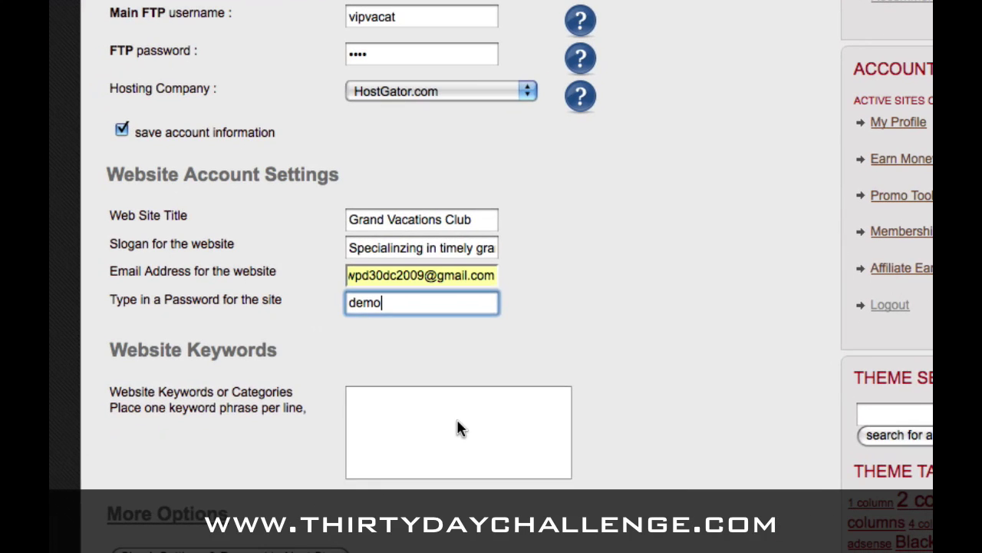
pyautogui.click(458, 422)
# - Paste the four keyword phrases into Website Keywords and proceed with Check Settings & Proceed to Next Step
pyautogui.press('super+v')
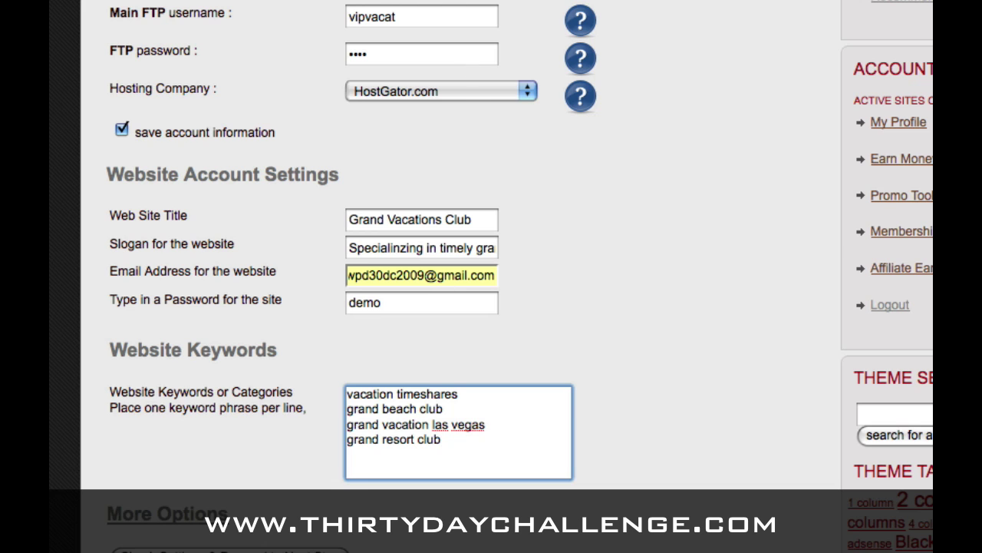
pyautogui.scroll(-2, 492, 307)
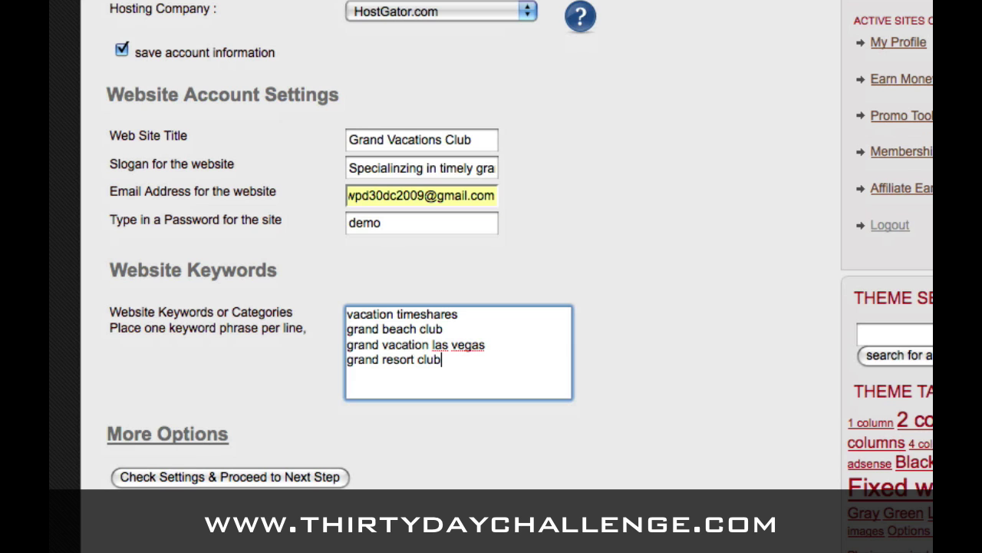
pyautogui.click(270, 476)
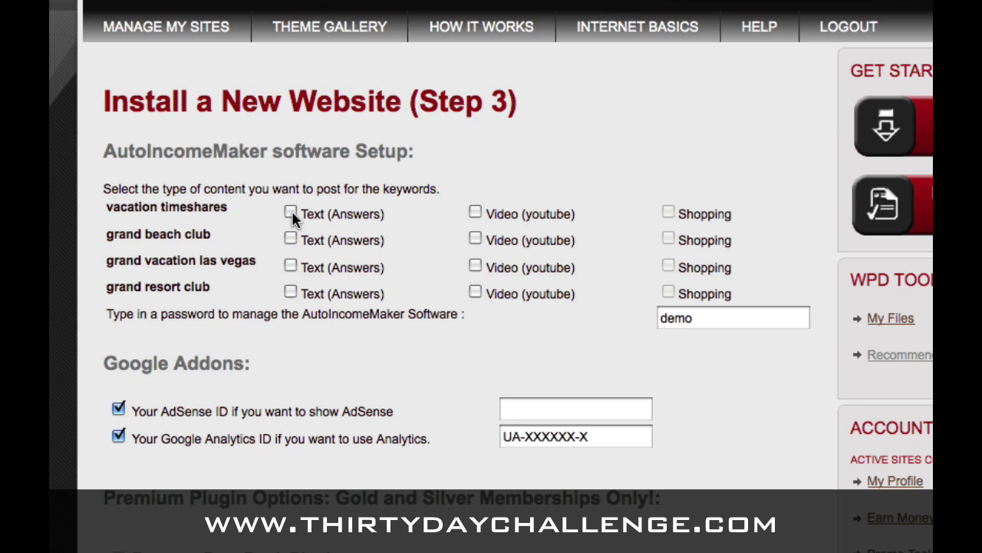
# - Enable Text (Answers) and Video (youtube) for all four keywords and switch off AdSense
pyautogui.click(290, 212)
pyautogui.click(291, 239)
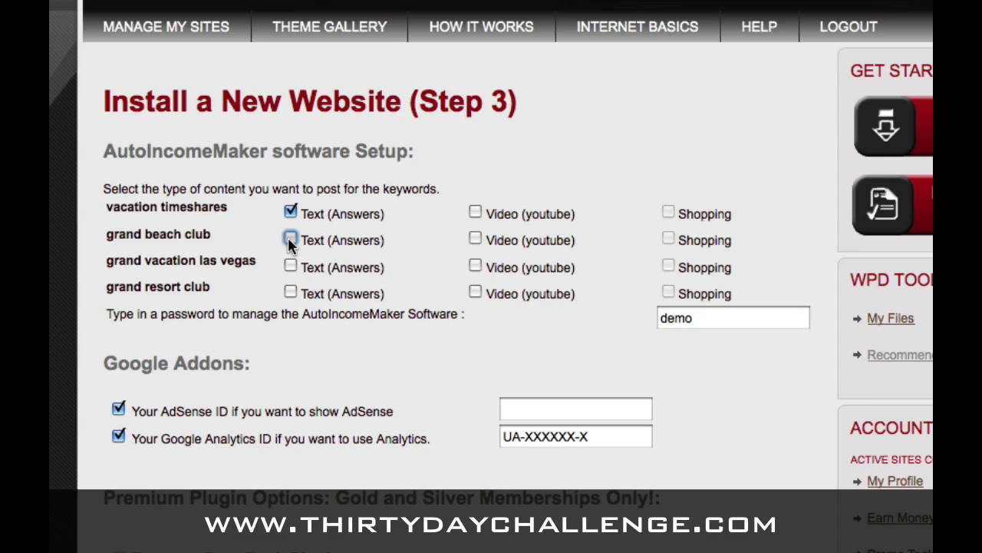
pyautogui.click(290, 265)
pyautogui.click(290, 292)
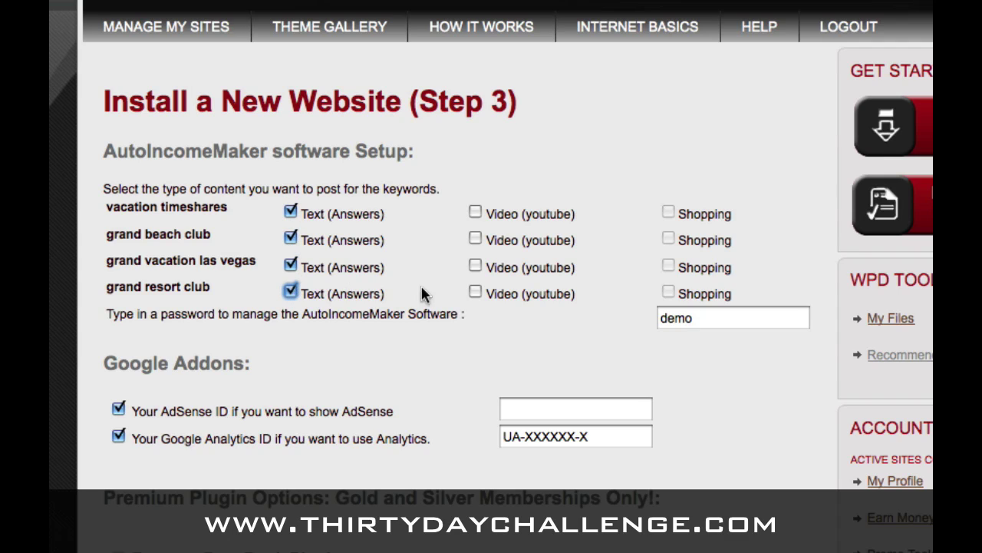
pyautogui.click(475, 290)
pyautogui.click(475, 267)
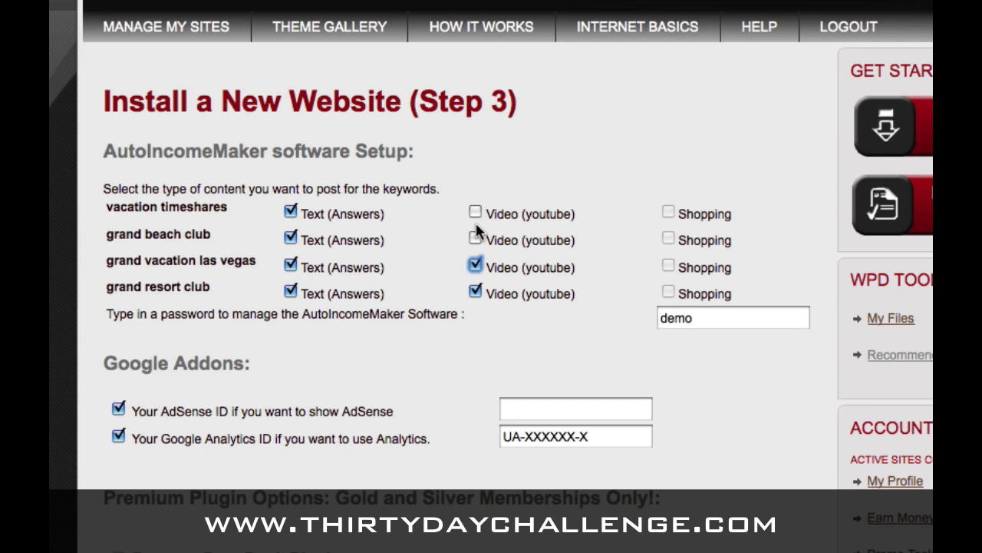
pyautogui.click(475, 239)
pyautogui.click(476, 213)
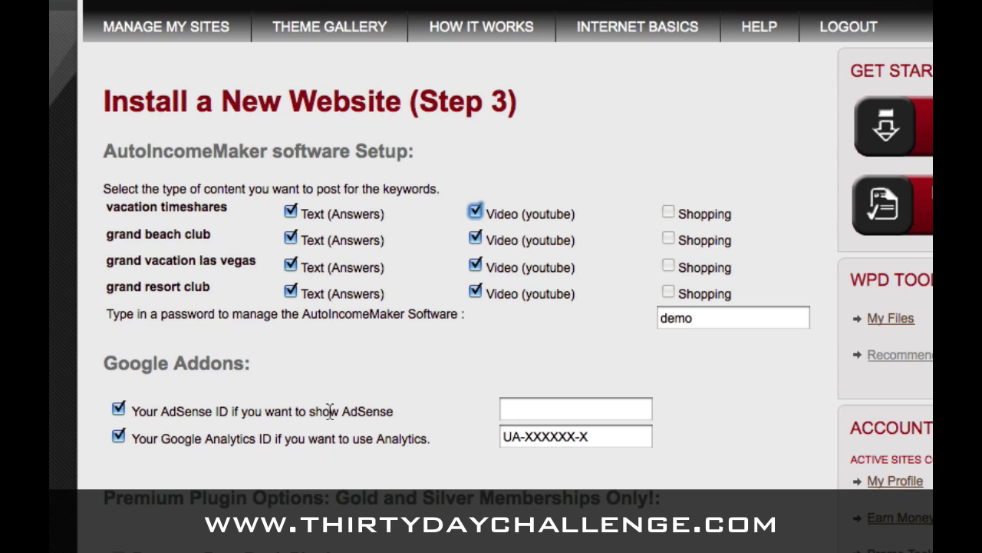
pyautogui.click(119, 410)
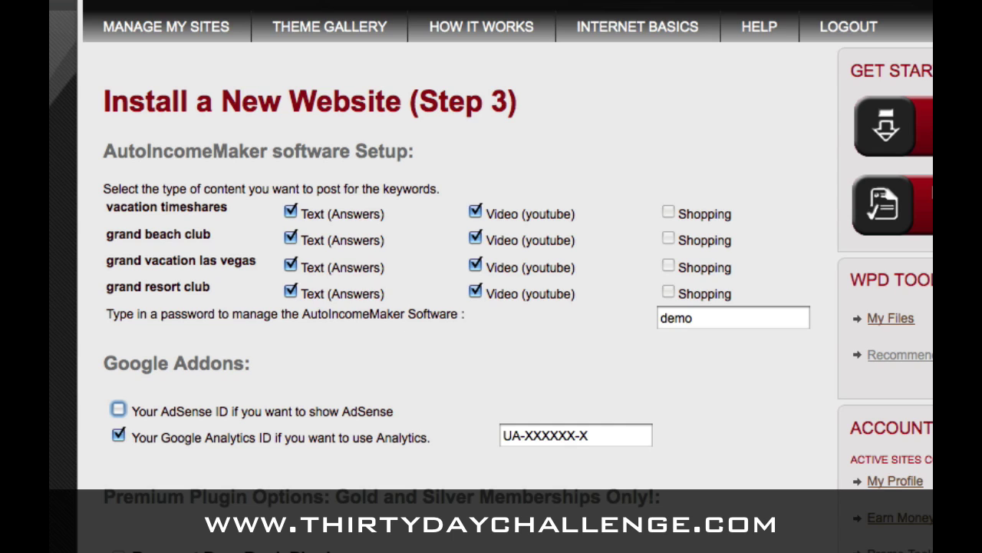
pyautogui.scroll(-5, 492, 276)
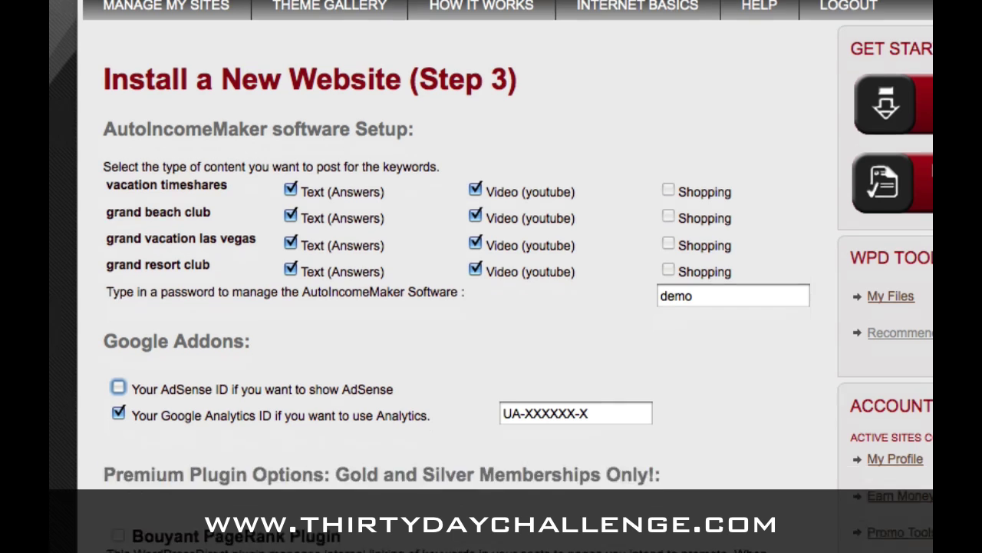
pyautogui.scroll(-3, 491, 276)
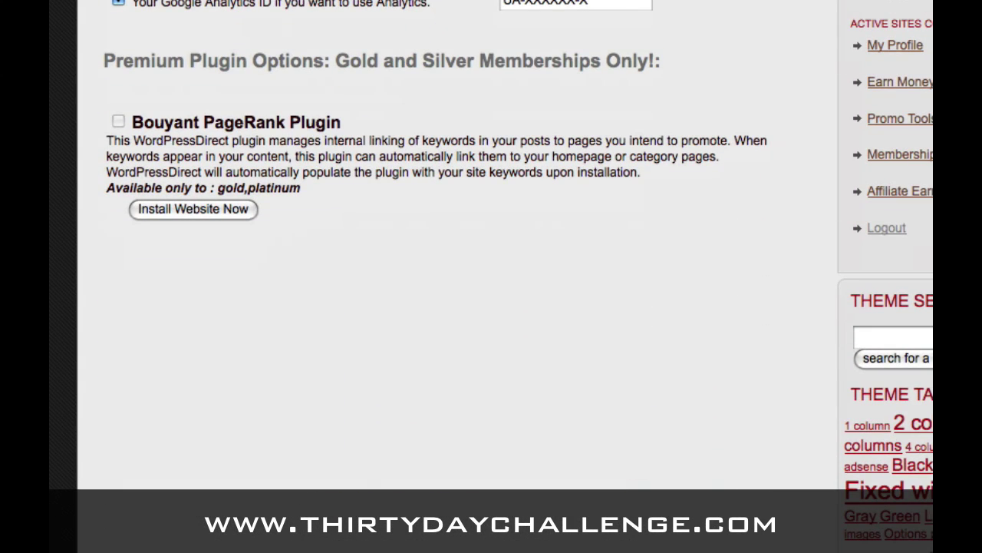
pyautogui.scroll(-3, 491, 276)
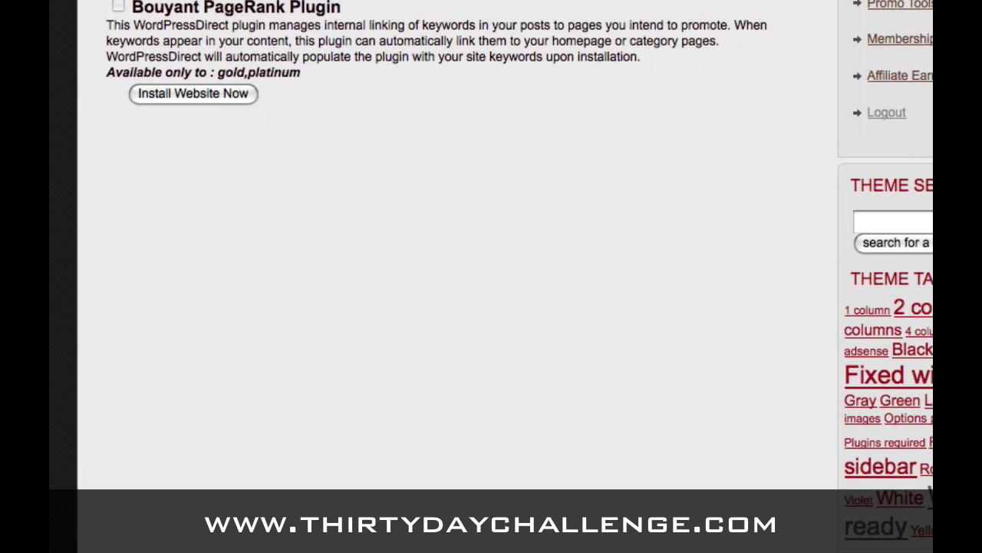
pyautogui.scroll(-2, 491, 276)
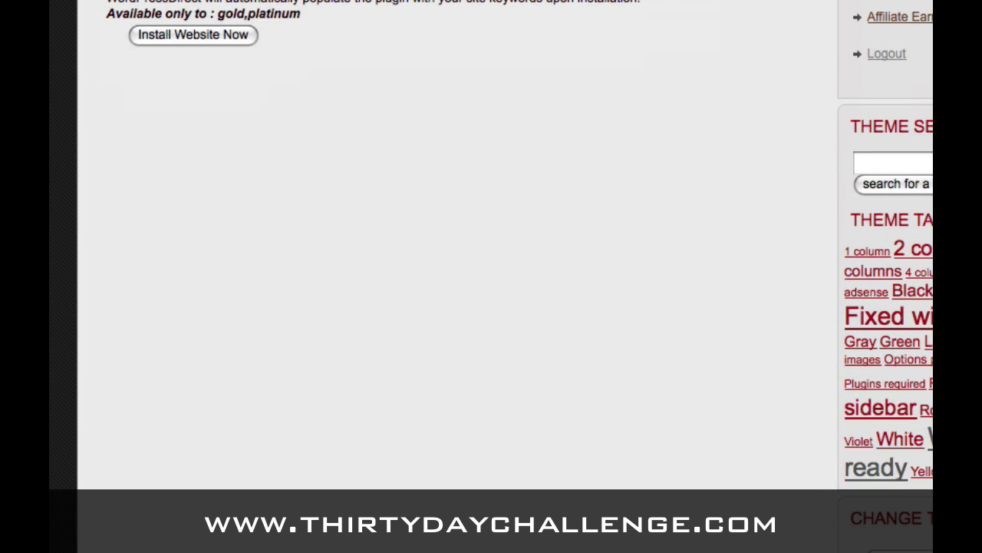
pyautogui.scroll(1, 491, 276)
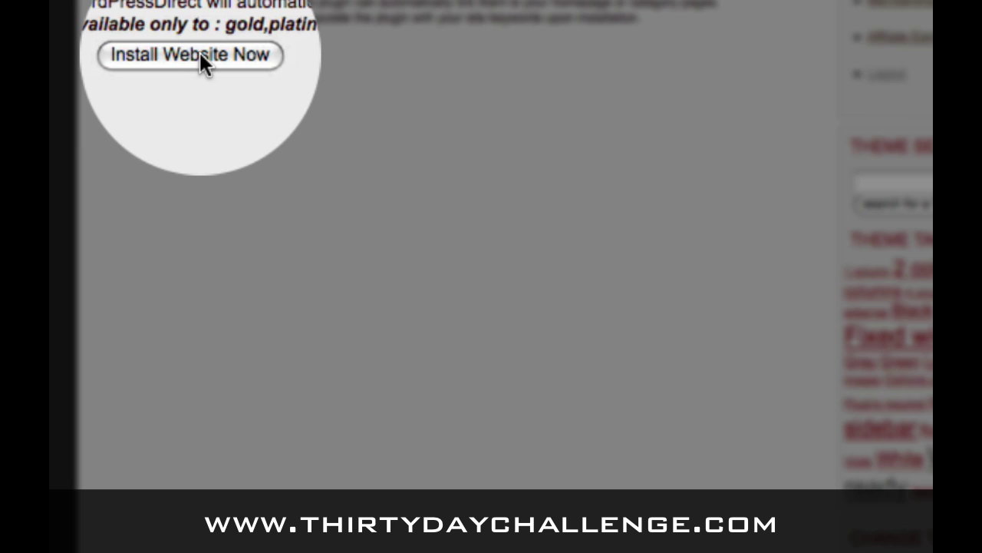
pyautogui.click(199, 53)
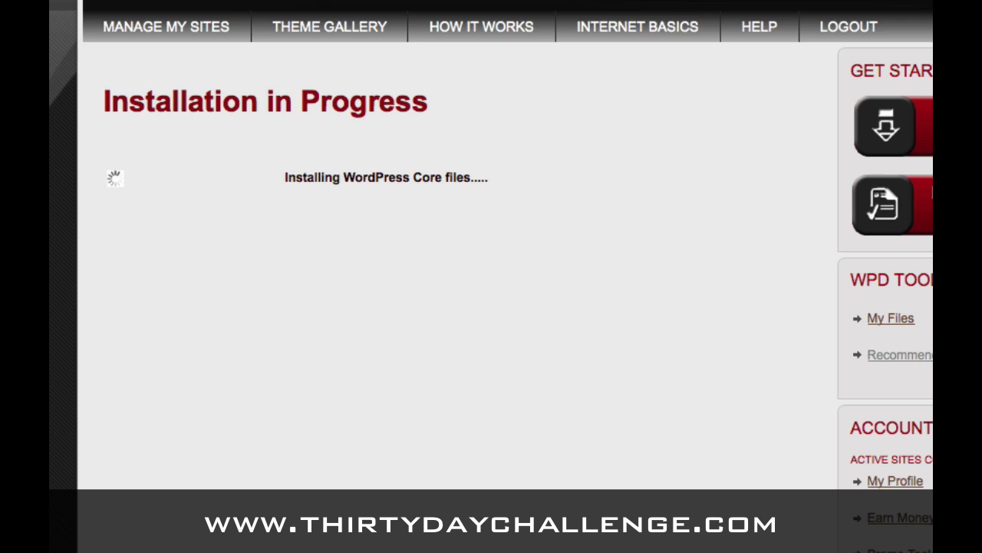
# - While installation runs, check vipvacationsclub.com, which still shows a bare Index of / listing
pyautogui.scroll(-1, 491, 277)
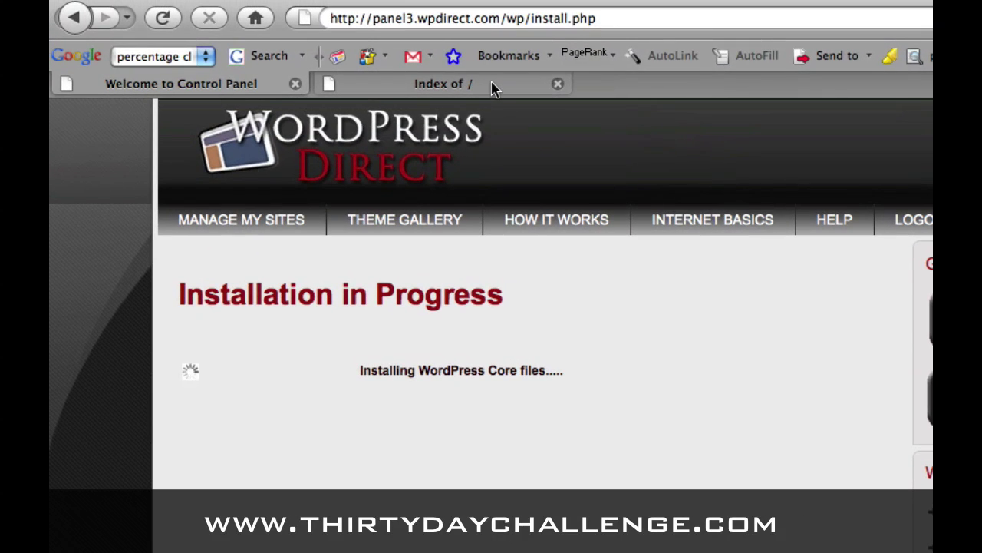
pyautogui.click(494, 89)
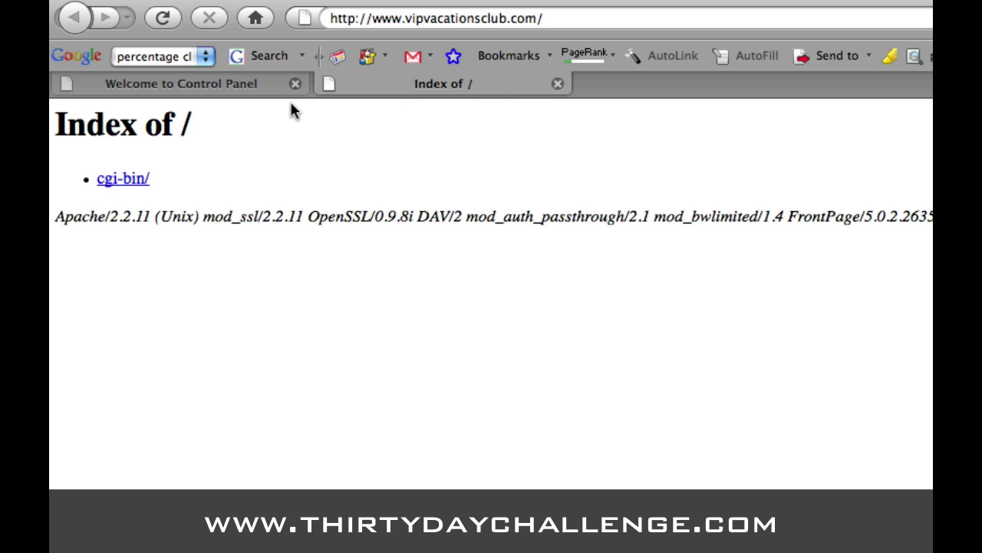
# - Confirm Installation is Complete, then reload vipvacationsclub.com to load the new site
pyautogui.click(238, 86)
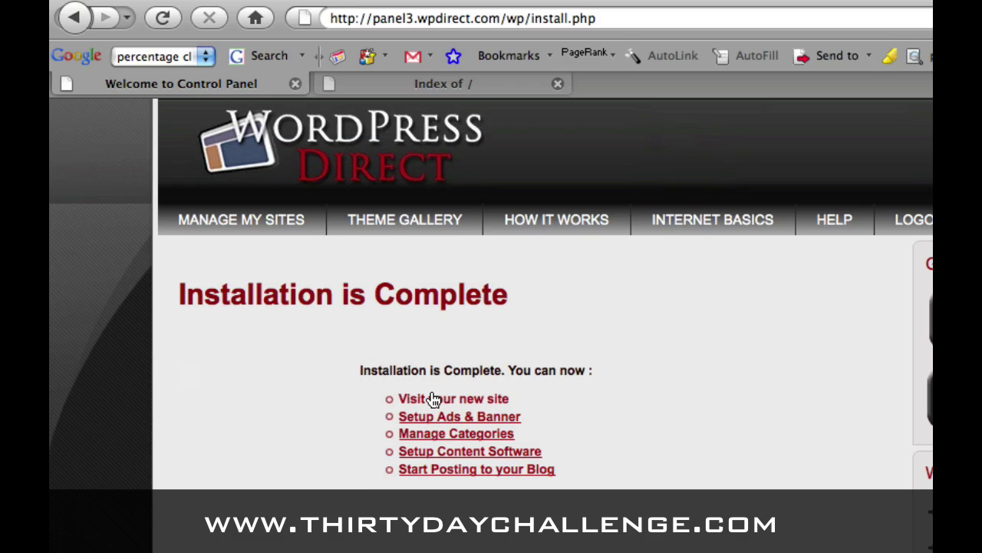
pyautogui.click(467, 87)
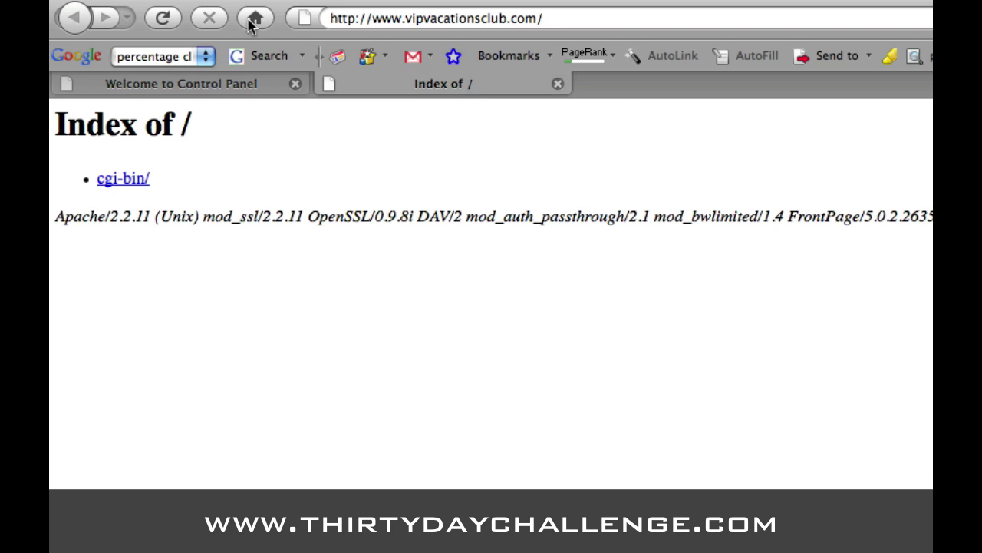
pyautogui.click(163, 19)
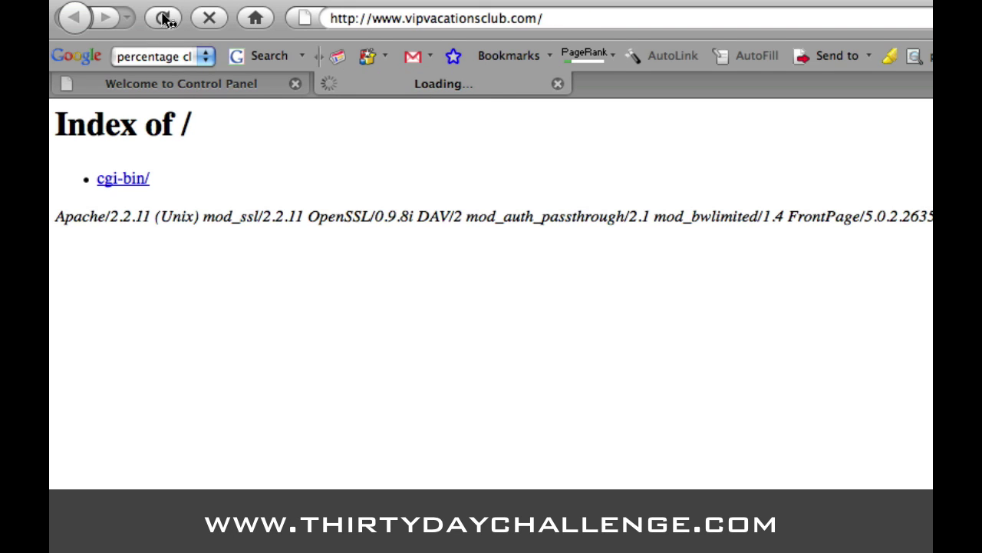